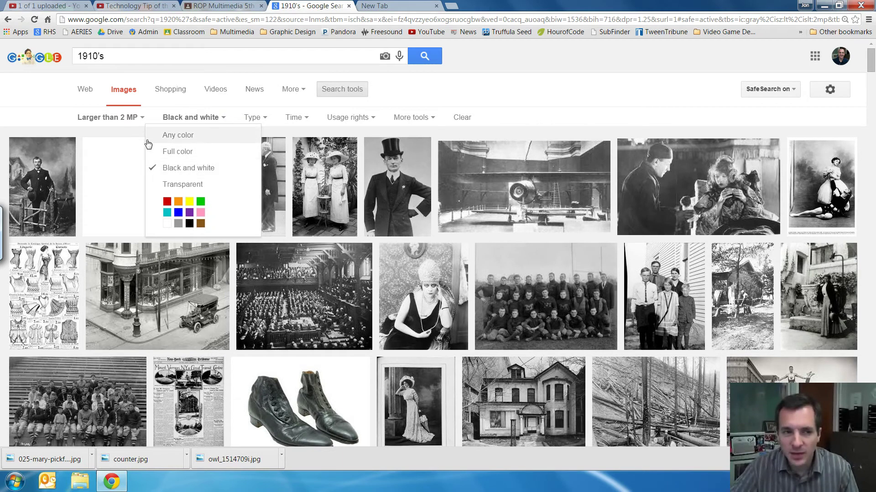
Step: Show the image size filter options for the 1910's search, and return to the results after viewing the new tab
click(132, 117)
mouse_move(121, 200)
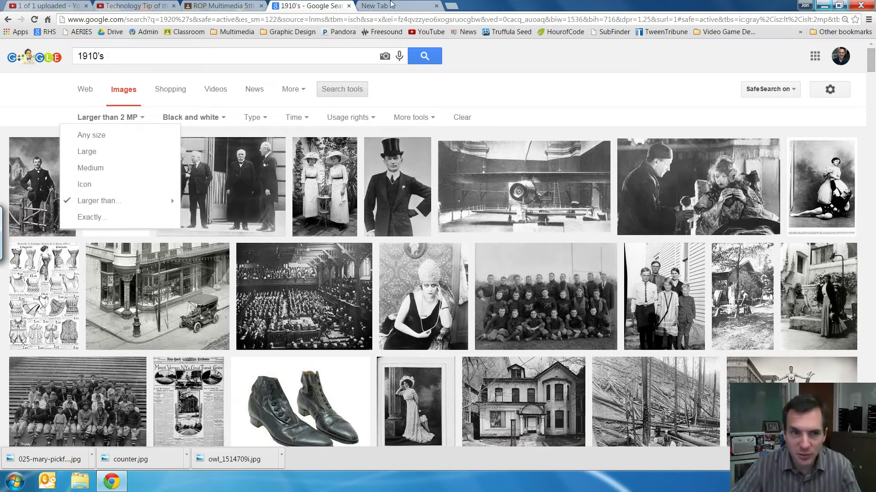
click(222, 4)
click(401, 6)
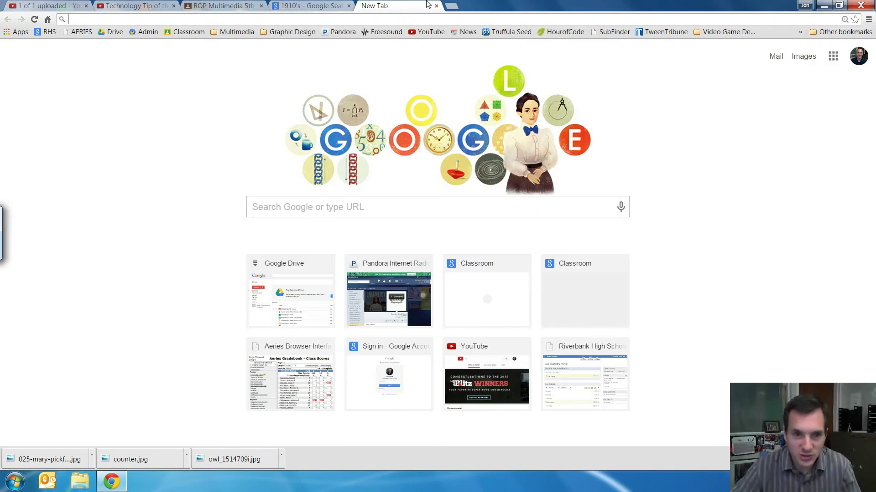
click(292, 5)
Step: Preview the large photos of the 1910 World Missionary Conference and the 1910 Michigan football team in the image results
click(303, 297)
right_click(375, 230)
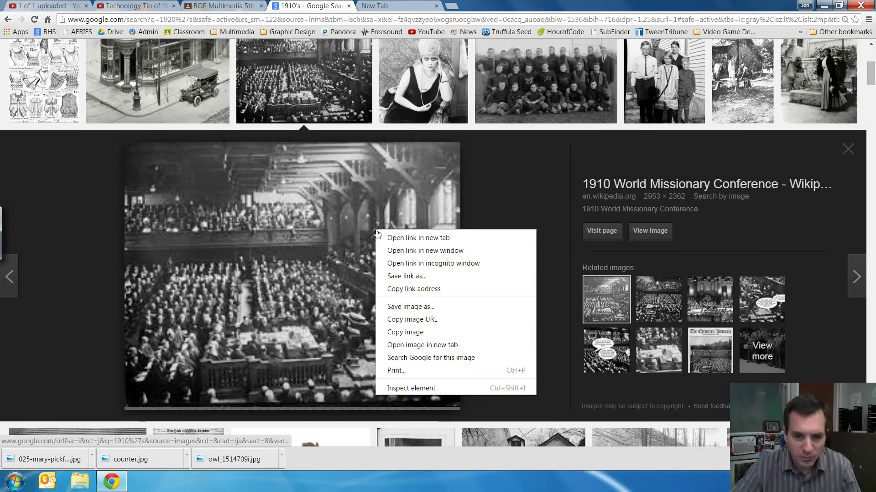
click(527, 189)
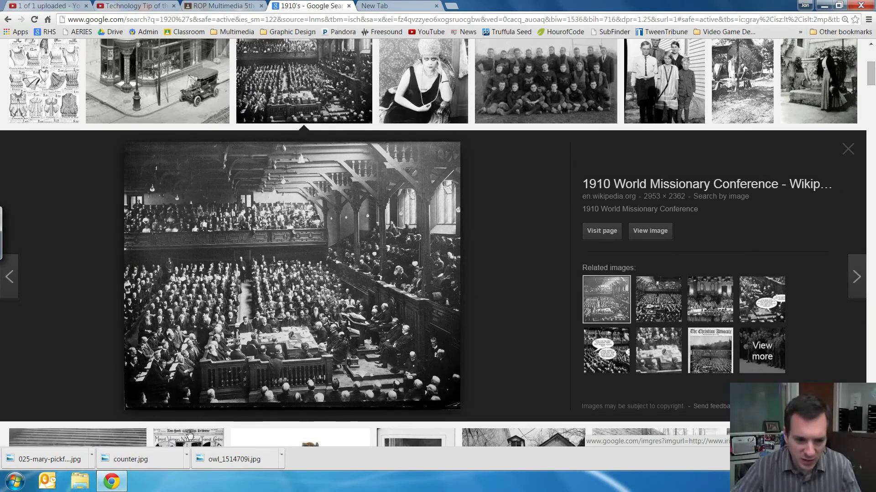
click(423, 91)
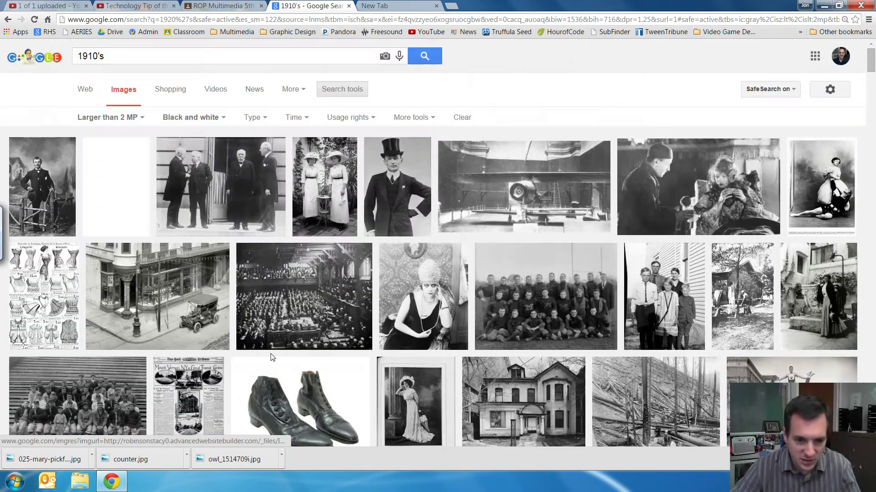
click(552, 102)
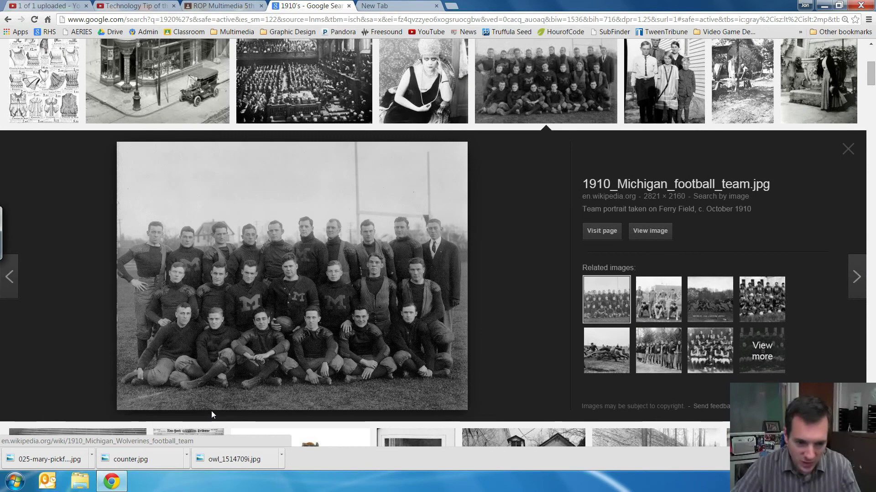
right_click(357, 254)
click(555, 156)
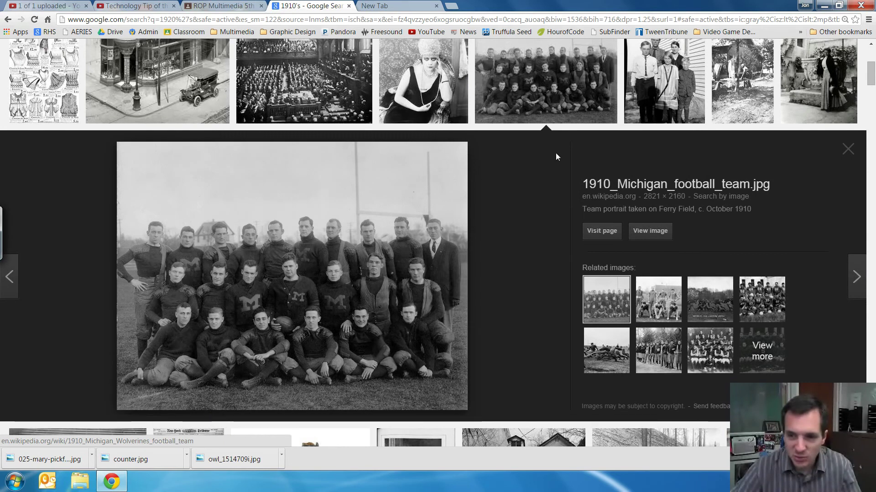
Step: Open 025-mary-pickford-theredlist.jpg from the graphic design folder in Adobe Photoshop CS5
click(80, 482)
click(445, 123)
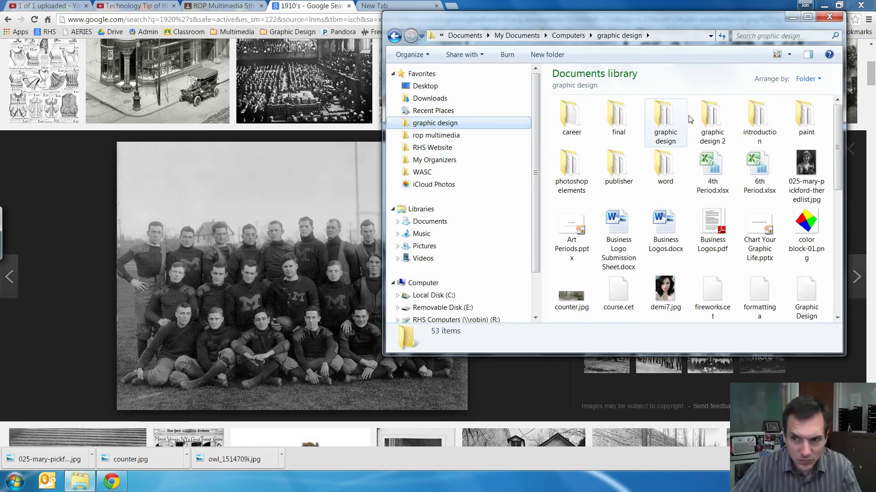
click(824, 5)
click(810, 167)
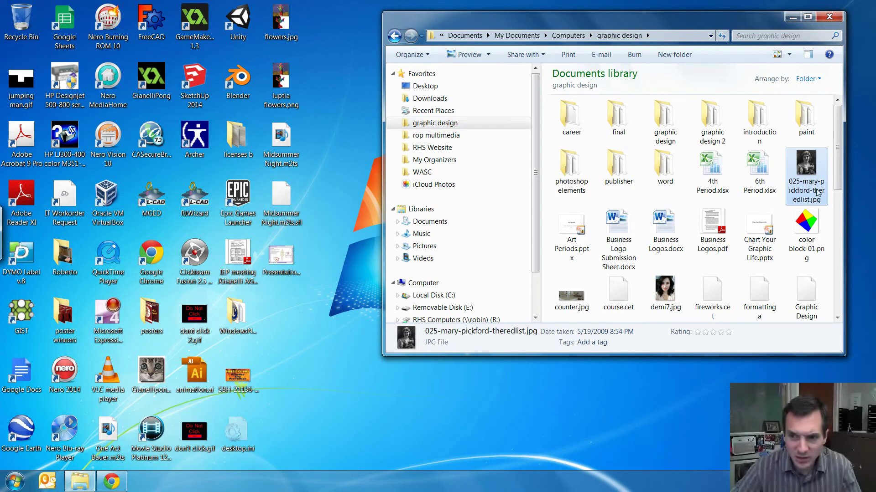
right_click(806, 161)
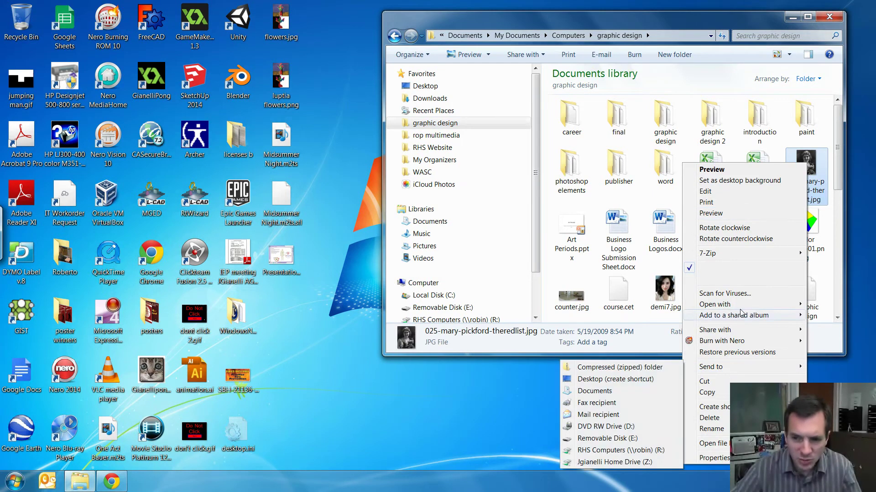
mouse_move(741, 306)
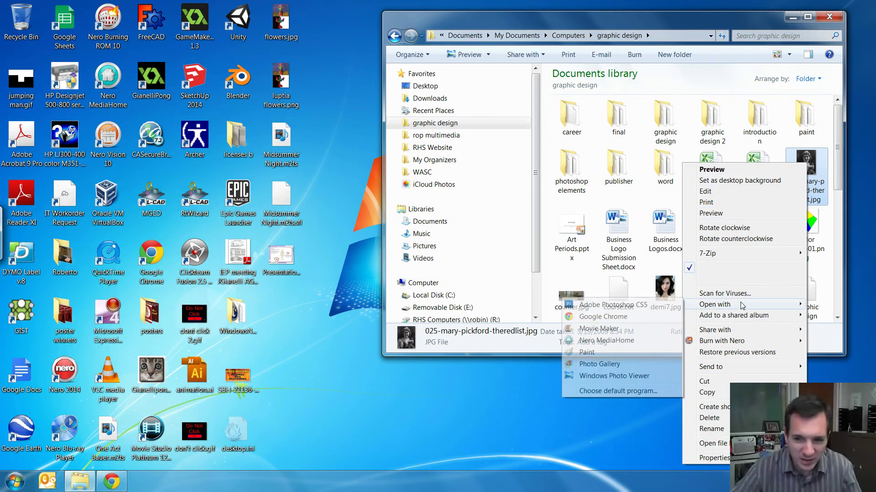
click(616, 308)
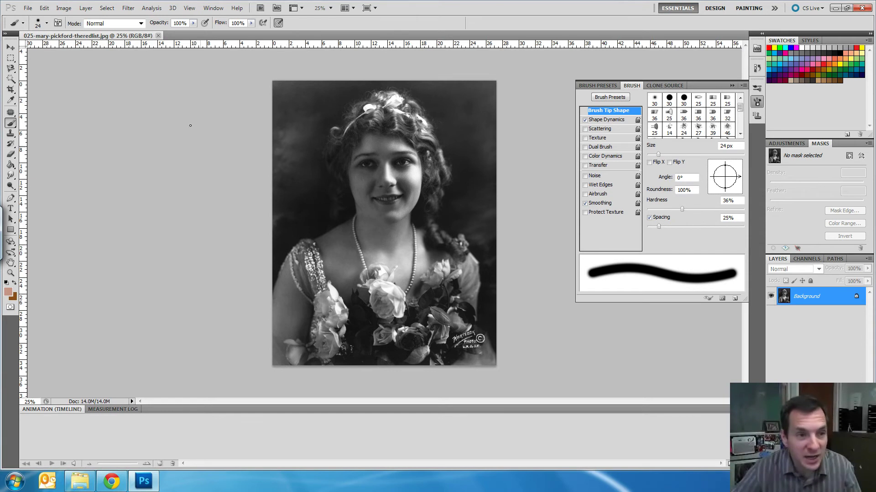
Step: Check which colour mode the portrait image uses, leaving the mode as it is
click(72, 10)
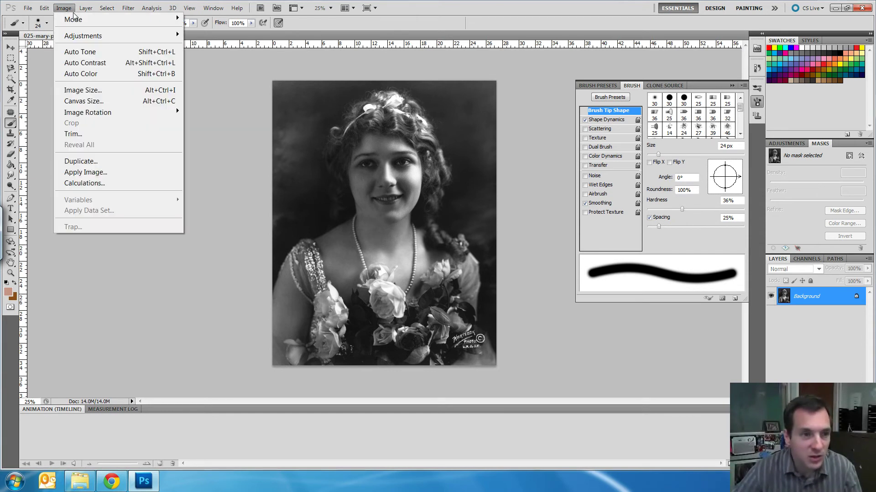
click(64, 8)
click(63, 8)
mouse_move(176, 19)
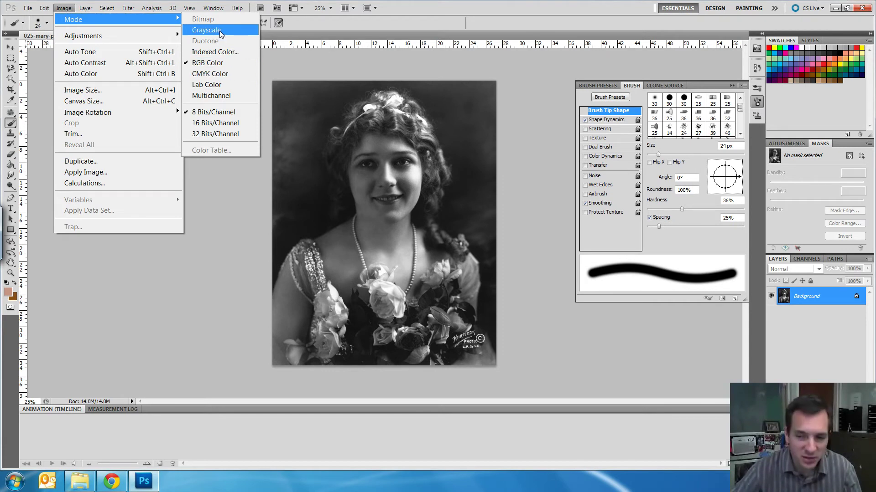
click(263, 41)
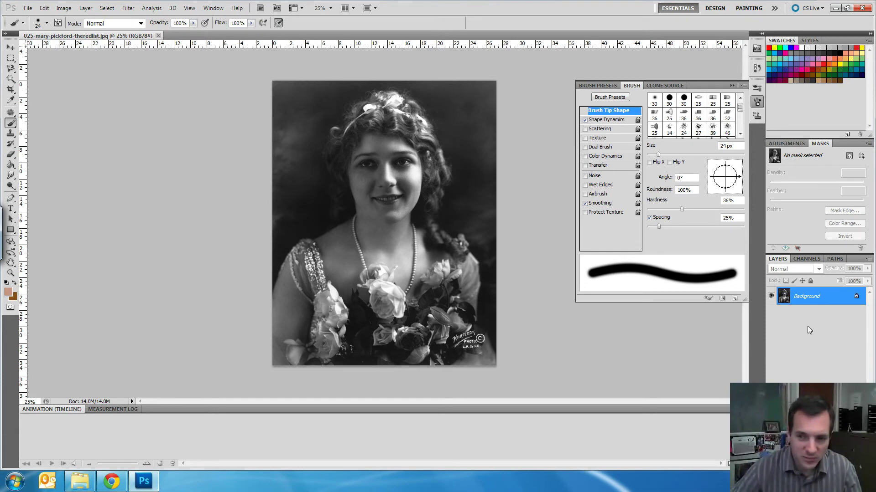
Step: Duplicate the Background layer and fully lock the copy
drag(824, 296, 849, 464)
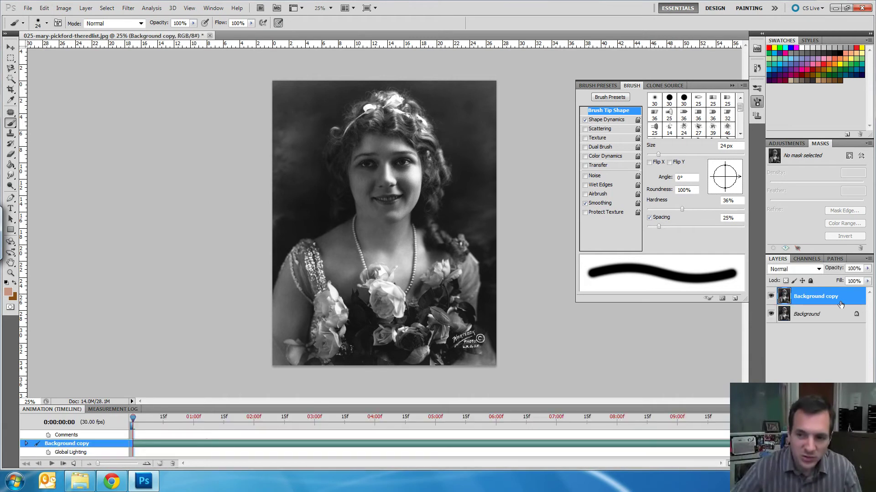
click(810, 281)
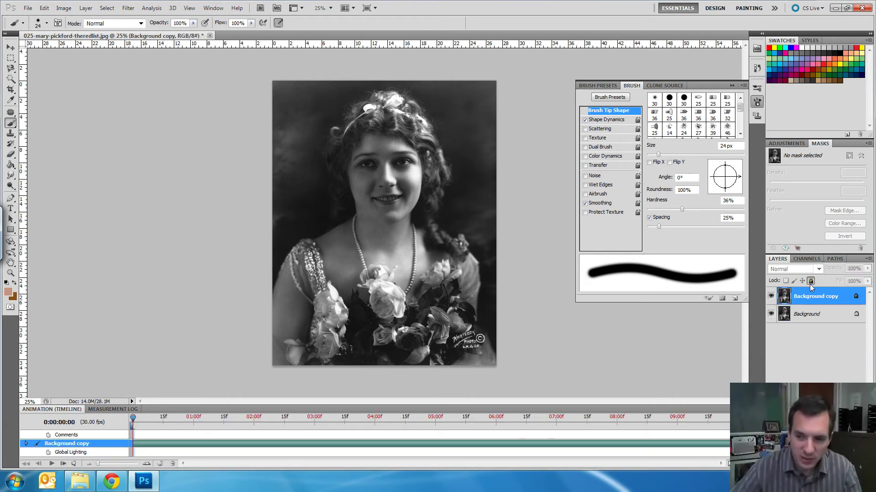
click(854, 315)
click(840, 296)
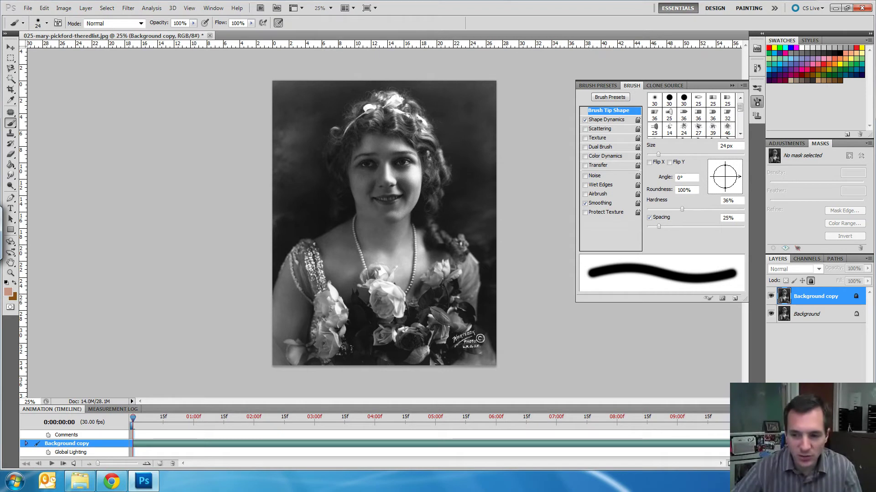
Step: Create a new layer above the Background copy and fill it with the light skin tone e6bcaf using the Paint Bucket
key(ctrl+shift+alt+n)
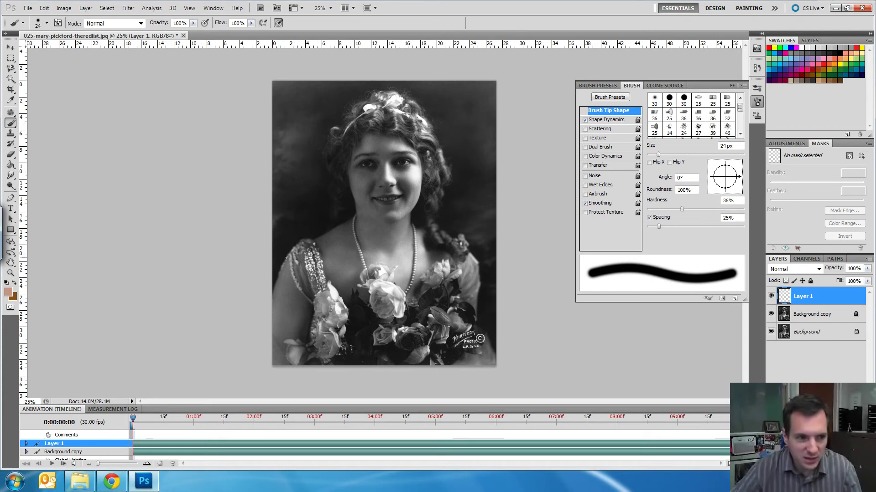
click(13, 166)
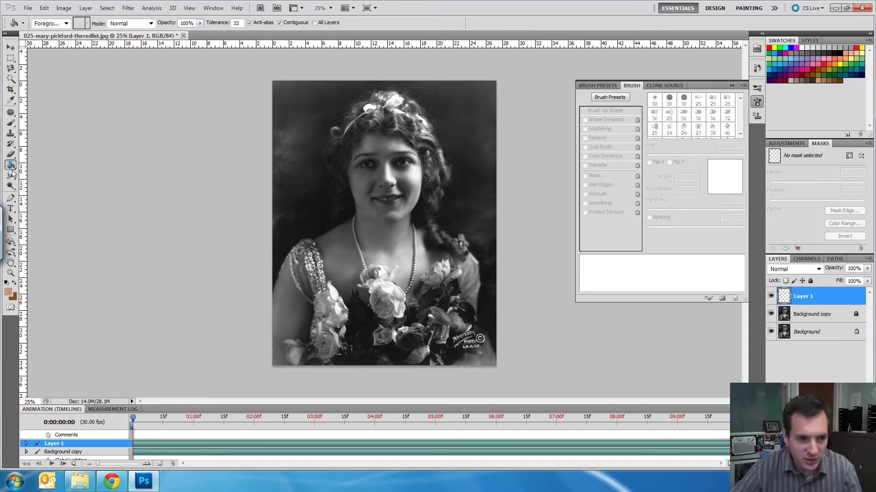
click(9, 292)
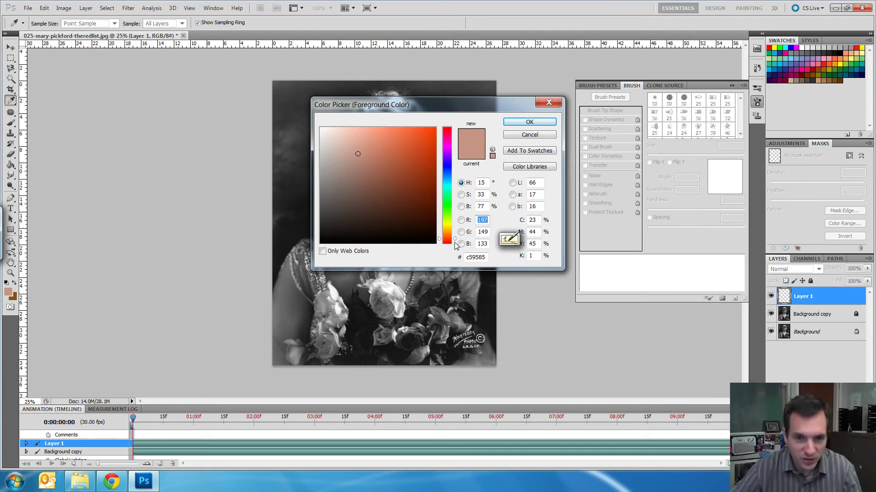
drag(384, 103, 500, 126)
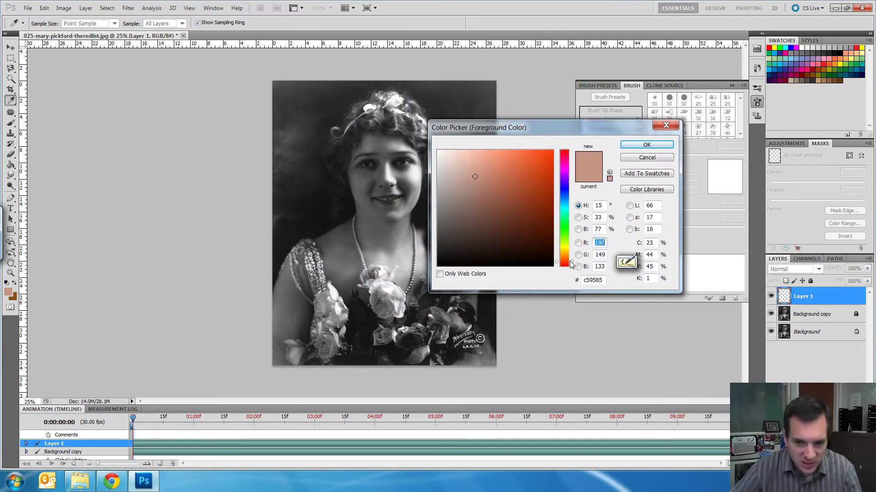
mouse_move(570, 262)
mouse_down()
mouse_move(571, 250)
mouse_move(572, 265)
mouse_up()
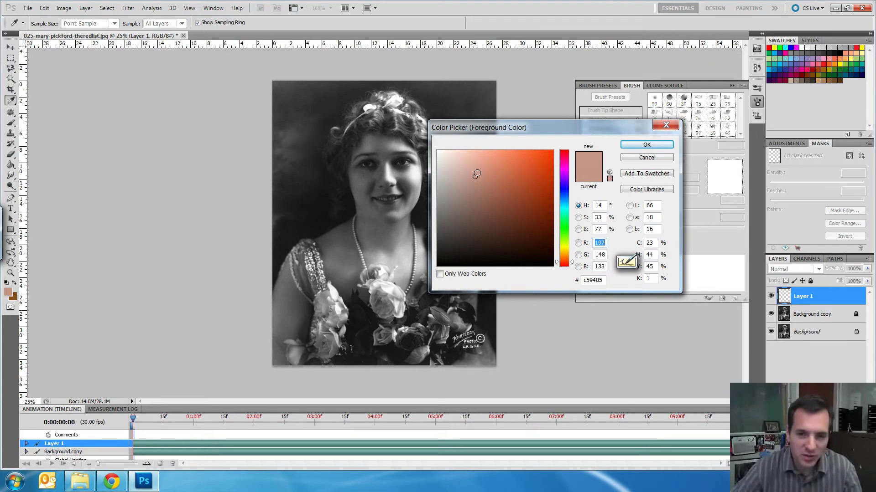
click(458, 166)
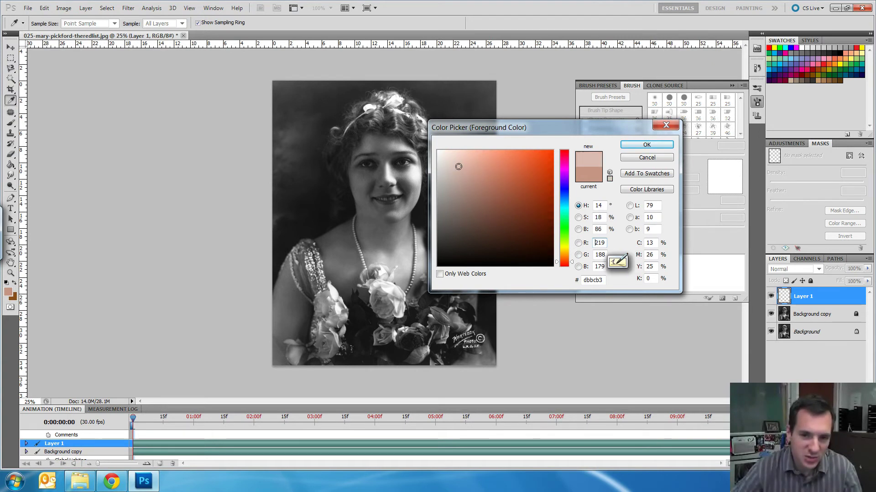
click(465, 158)
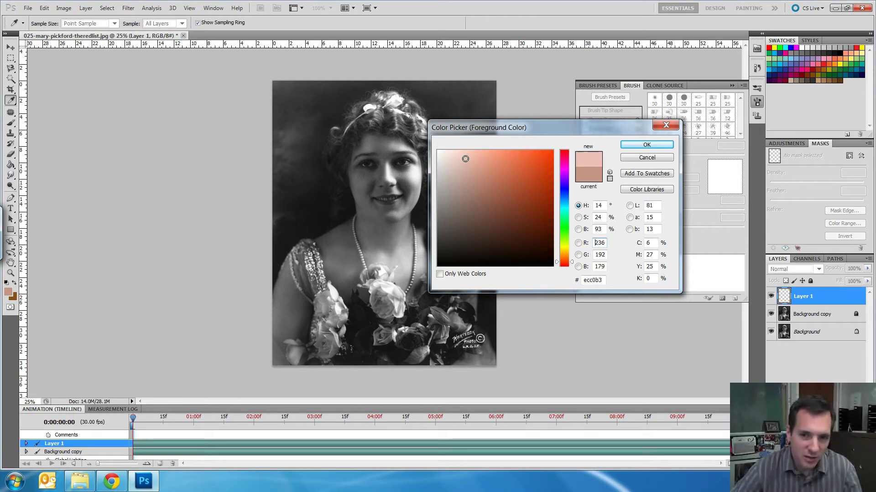
click(465, 162)
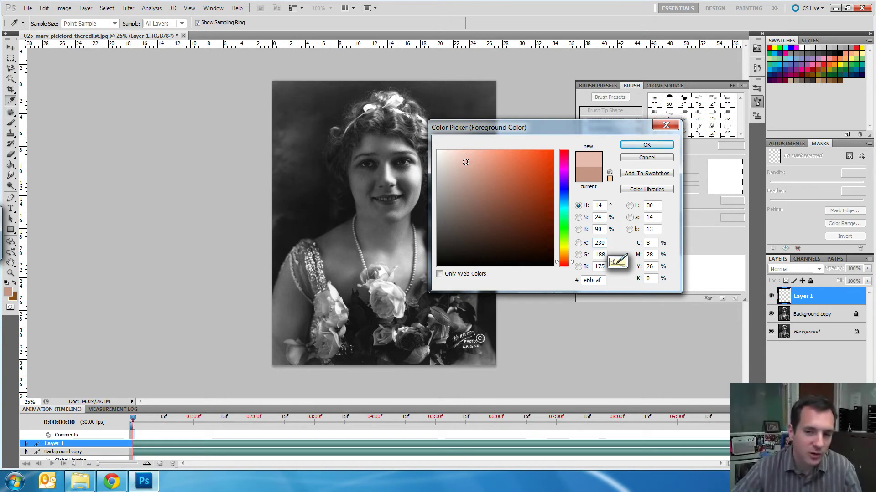
click(578, 166)
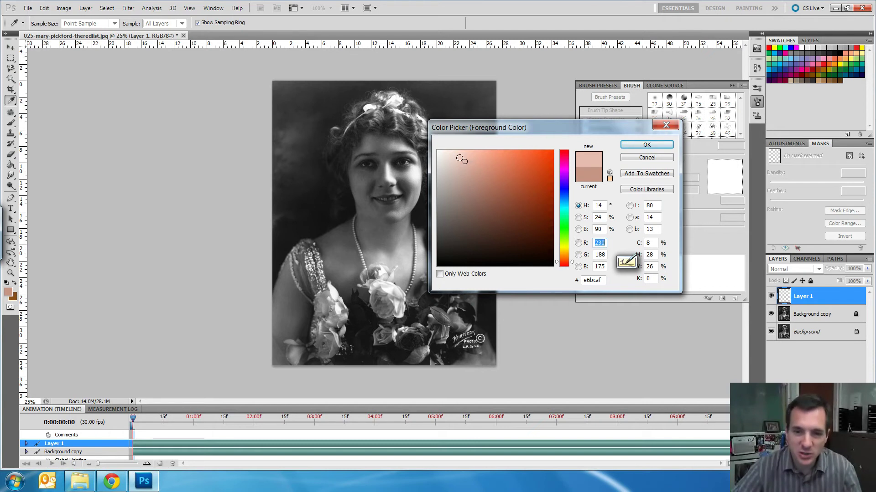
click(638, 144)
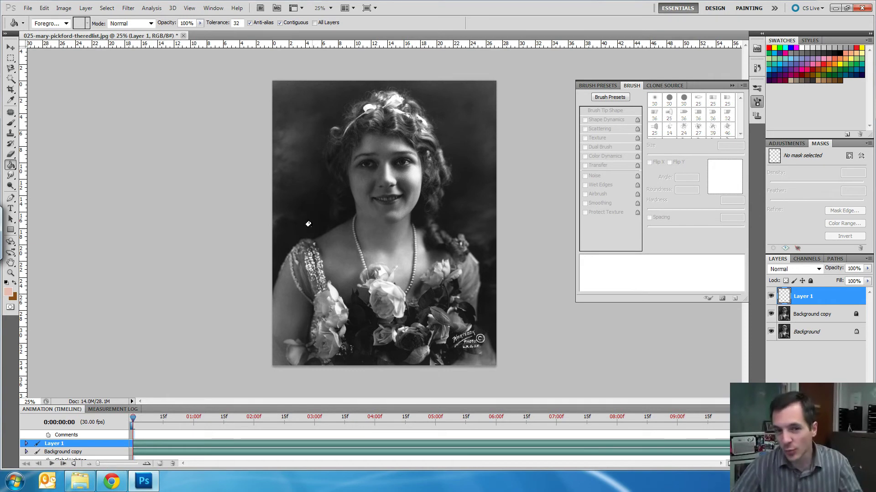
click(375, 201)
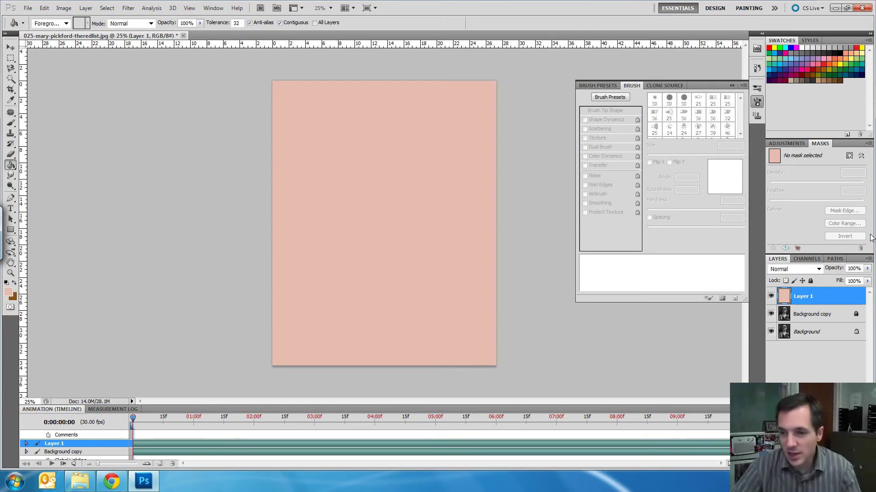
Step: Try the Overlay blend mode on the skin-tone layer for comparison, and set its blend mode to Color
click(817, 269)
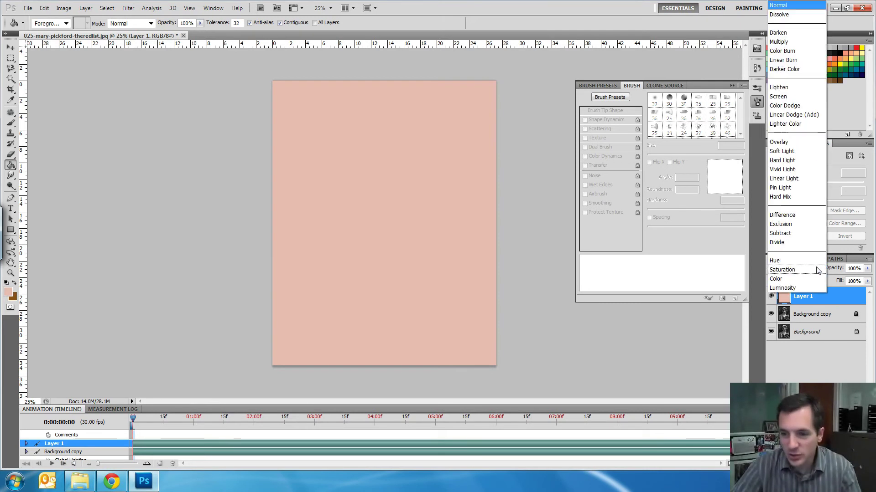
click(798, 279)
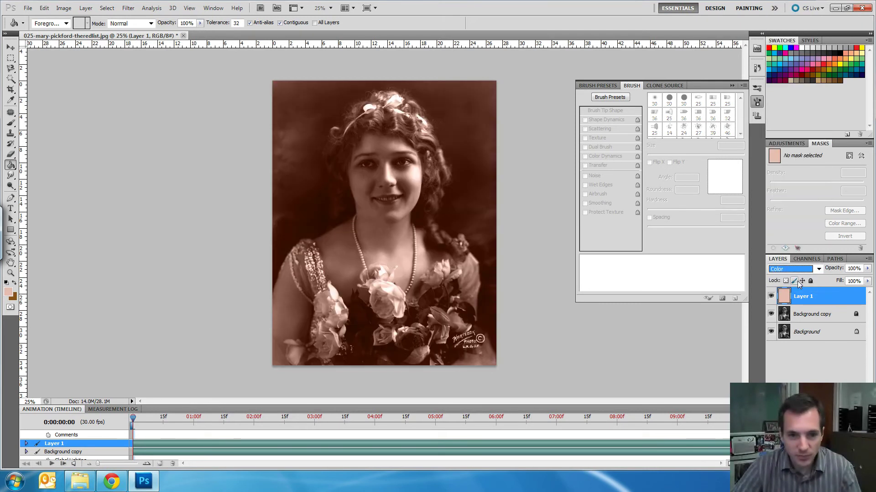
click(796, 269)
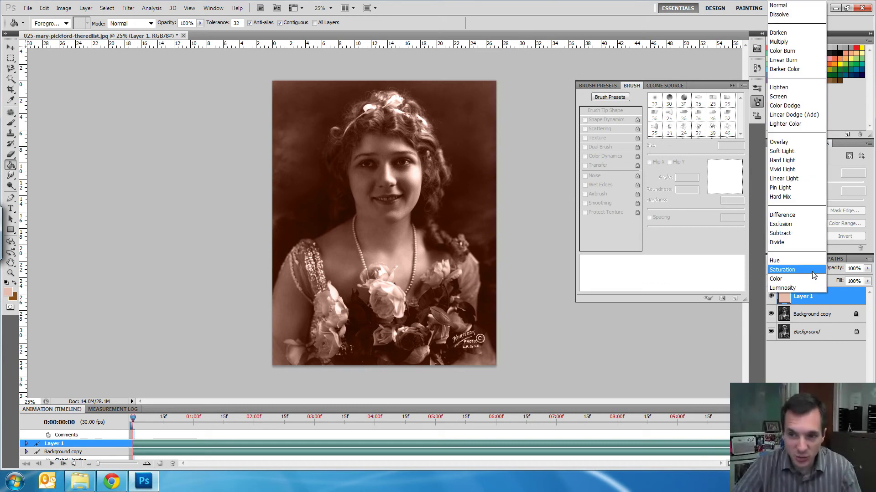
click(791, 142)
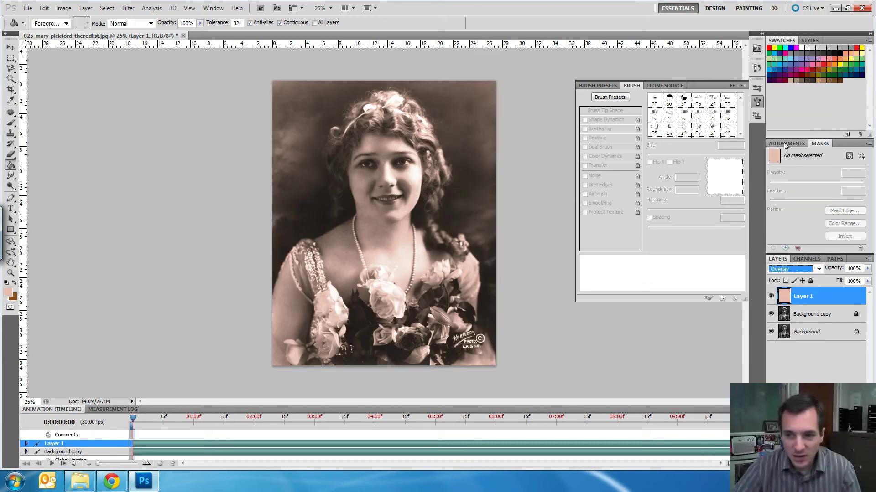
click(796, 269)
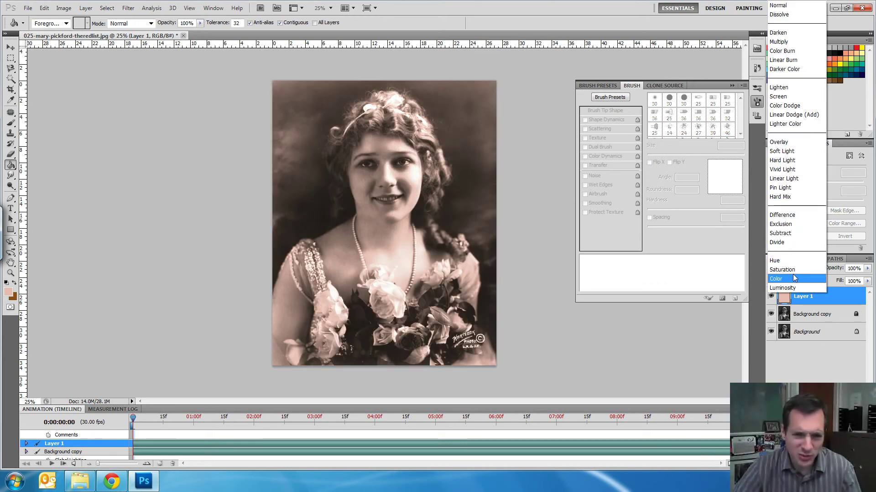
click(798, 280)
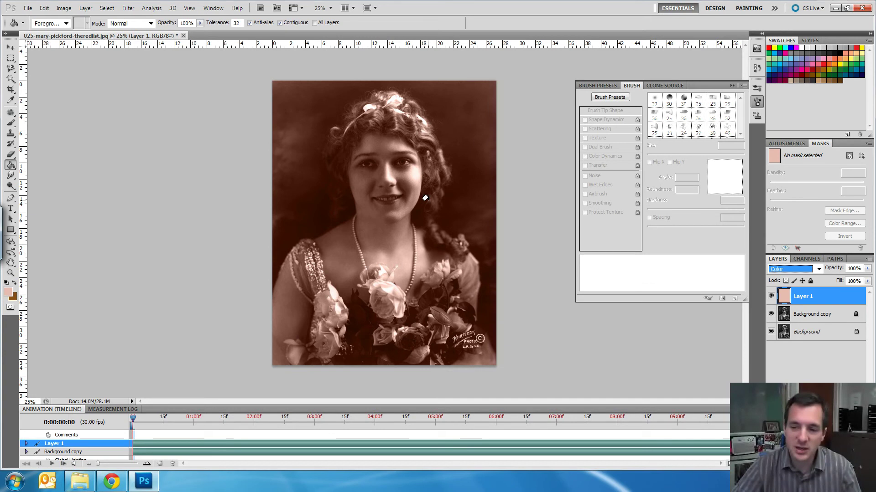
Step: Add a layer mask to Layer 1 filled with black, and ready the Brush tool with white as the foreground colour
click(864, 269)
drag(846, 283, 869, 270)
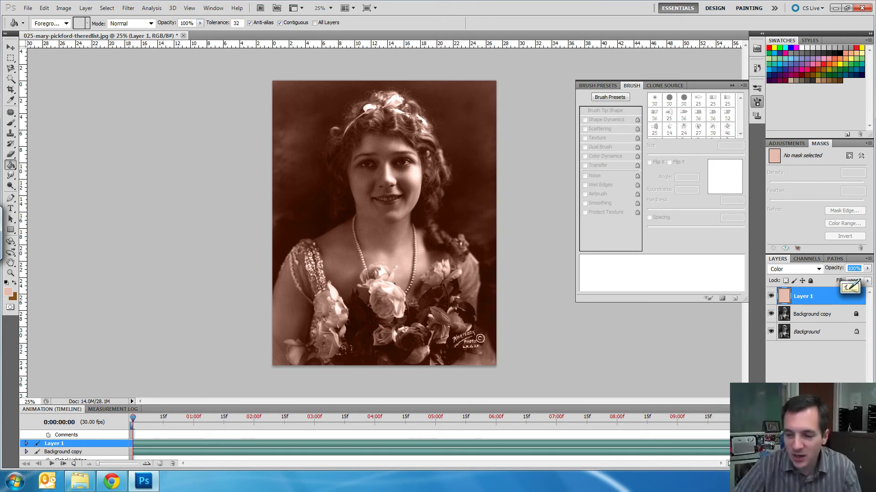
click(795, 466)
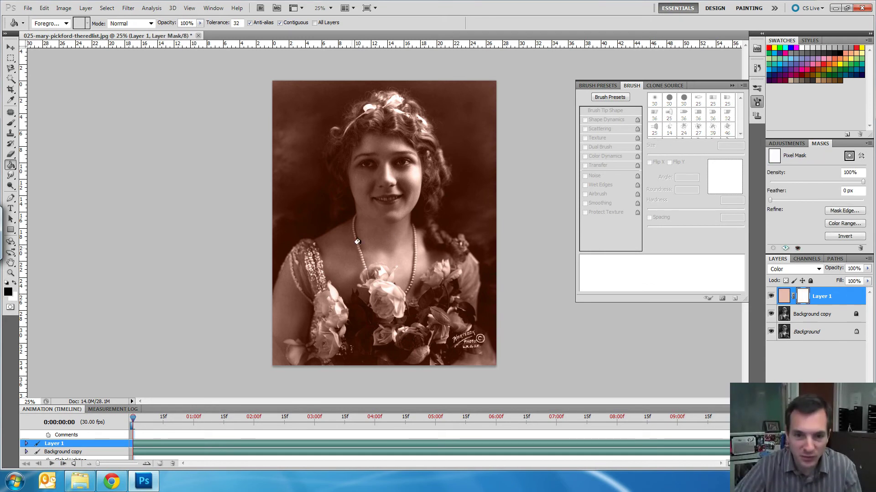
click(396, 174)
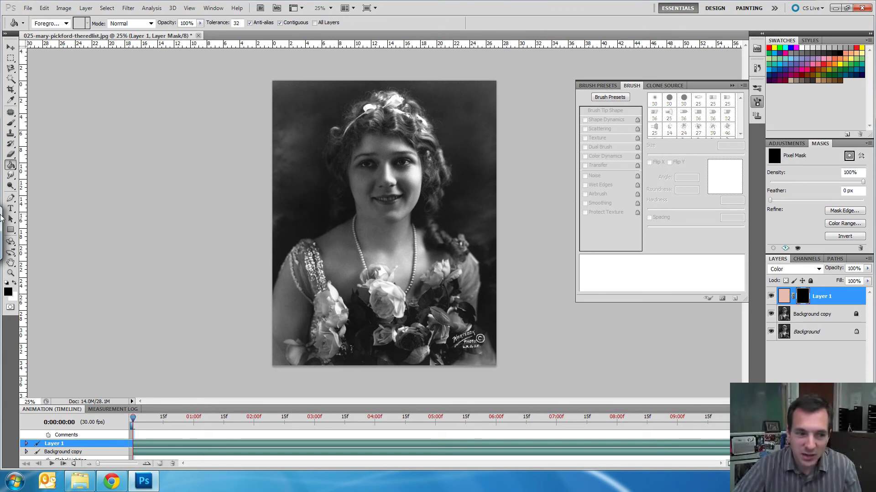
click(14, 283)
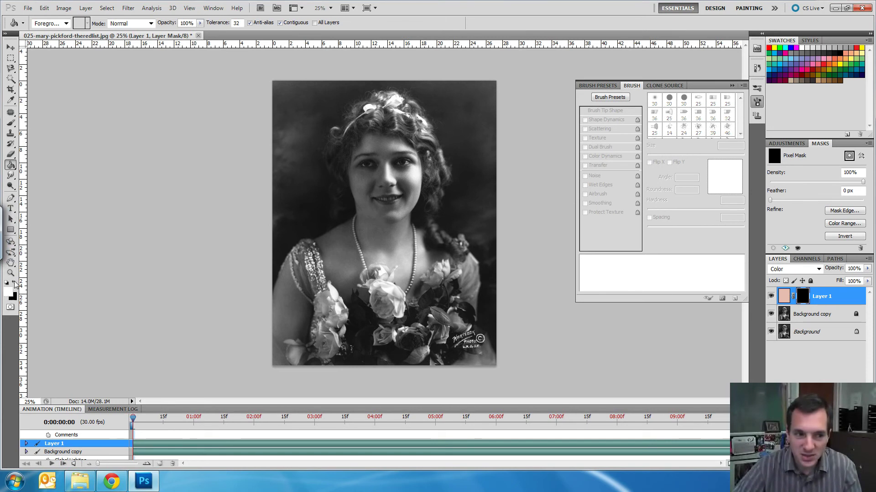
click(10, 122)
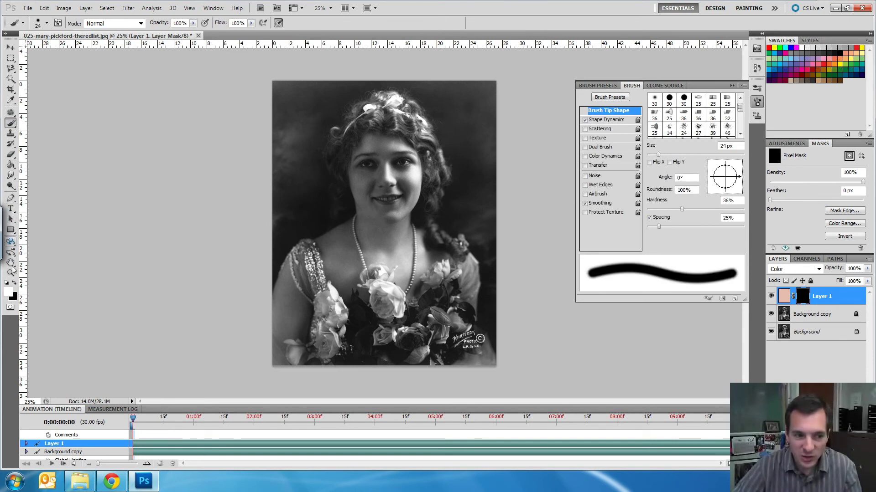
Step: Try painting on Layer 1's mask over the neck with a grey foreground colour, and restore the default white foreground
click(10, 292)
click(453, 156)
click(461, 178)
click(650, 145)
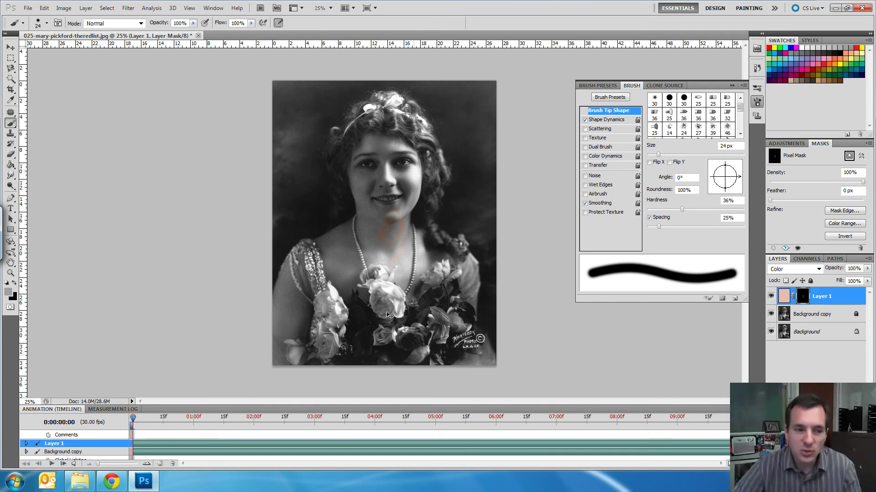
click(7, 283)
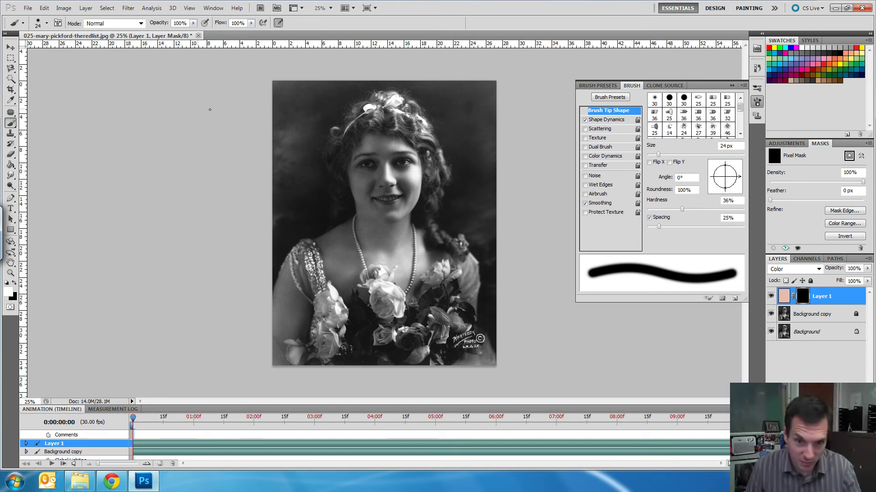
Step: Set up a soft round brush with a size of 139 px and a hardness of 40%
click(276, 8)
right_click(400, 211)
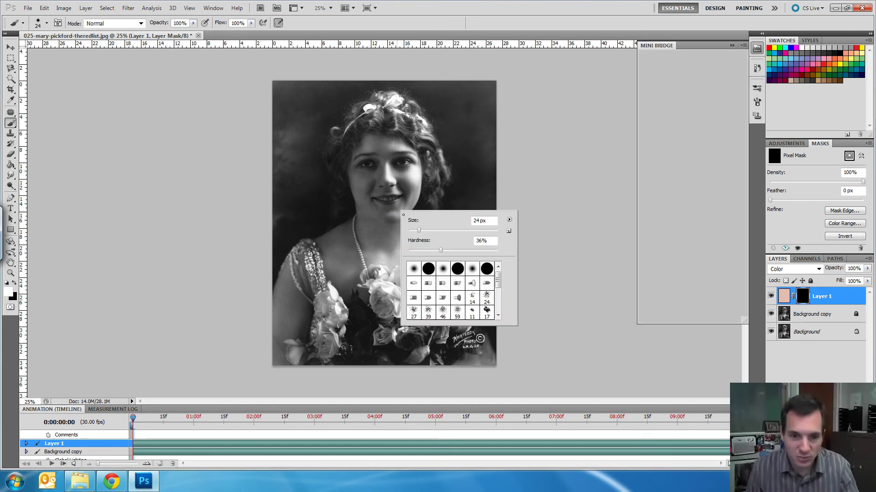
drag(433, 233, 458, 234)
key(BackSpace)
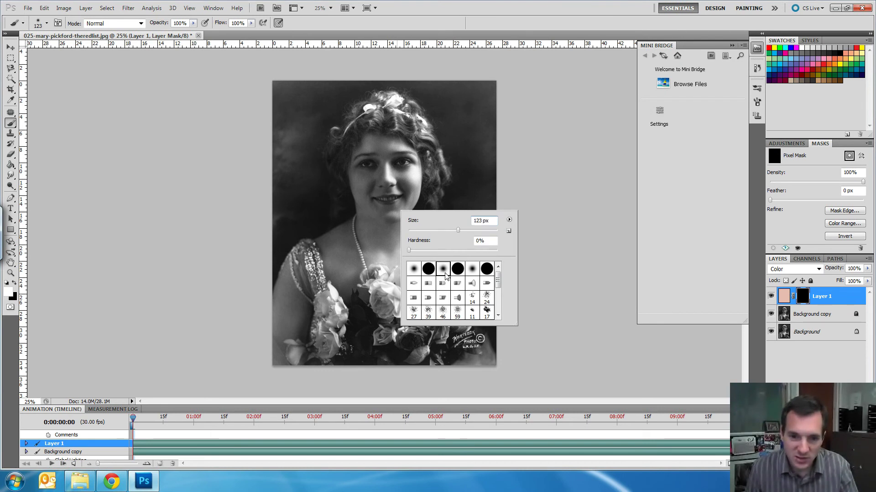
click(444, 271)
click(440, 185)
click(445, 250)
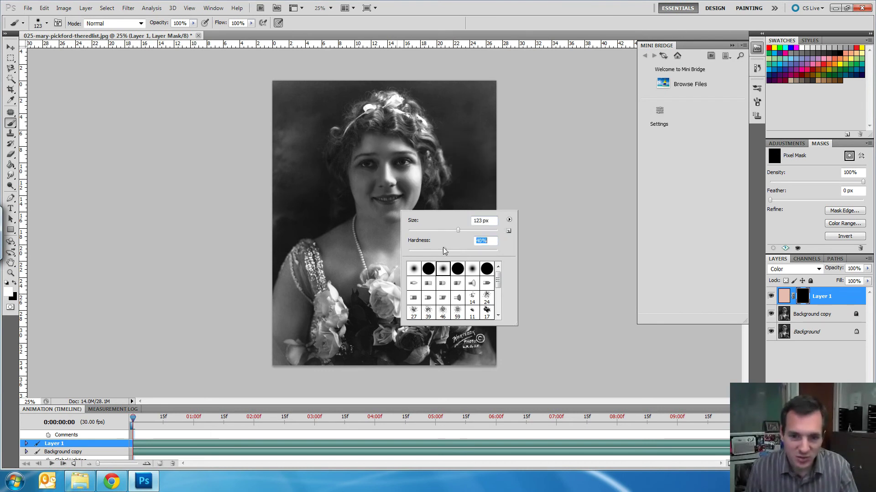
mouse_move(452, 231)
mouse_down()
mouse_move(484, 231)
mouse_move(459, 231)
mouse_up()
Step: Paint white on Layer 1's mask over the face, neck, chest and upper shoulders, leaving the lips, hair and flowers uncoloured
mouse_move(366, 201)
mouse_down()
mouse_move(371, 213)
mouse_move(355, 176)
mouse_move(358, 157)
mouse_move(401, 141)
mouse_move(415, 158)
mouse_up()
mouse_move(413, 191)
mouse_down()
mouse_move(394, 217)
mouse_move(375, 212)
mouse_move(405, 204)
mouse_move(378, 205)
mouse_move(389, 189)
mouse_move(362, 194)
mouse_move(402, 190)
mouse_move(370, 177)
mouse_move(381, 154)
mouse_move(387, 164)
mouse_move(398, 146)
mouse_move(382, 163)
mouse_move(405, 172)
mouse_move(389, 163)
mouse_move(390, 151)
mouse_move(412, 168)
mouse_move(361, 174)
mouse_move(360, 148)
mouse_move(353, 188)
mouse_move(354, 172)
mouse_move(367, 262)
mouse_move(390, 262)
mouse_up()
mouse_move(373, 221)
mouse_down()
mouse_move(404, 223)
mouse_move(410, 205)
mouse_up()
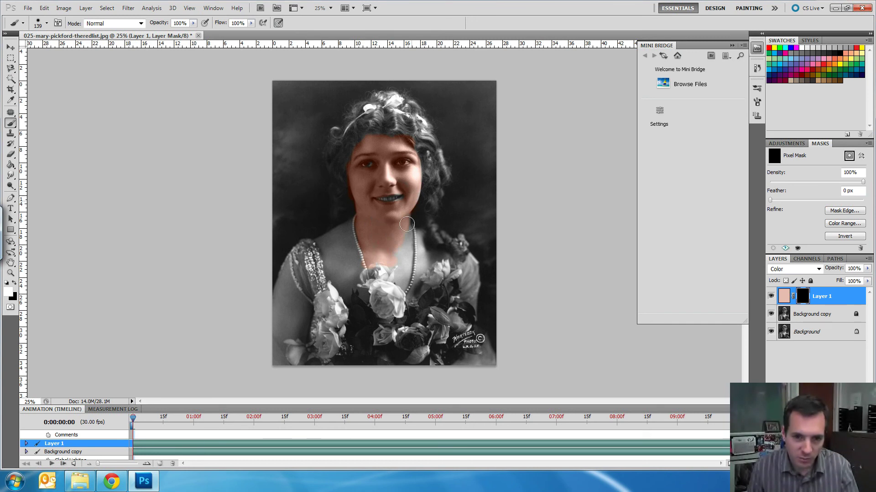
mouse_move(401, 276)
mouse_down()
mouse_move(396, 255)
mouse_move(419, 267)
mouse_move(412, 291)
mouse_move(425, 254)
mouse_move(419, 236)
mouse_move(429, 264)
mouse_move(450, 255)
mouse_up()
mouse_move(352, 279)
mouse_down()
mouse_move(368, 298)
mouse_move(355, 279)
mouse_move(332, 276)
mouse_move(329, 240)
mouse_move(349, 227)
mouse_move(350, 268)
mouse_move(357, 224)
mouse_move(342, 280)
mouse_move(425, 192)
mouse_move(405, 181)
mouse_up()
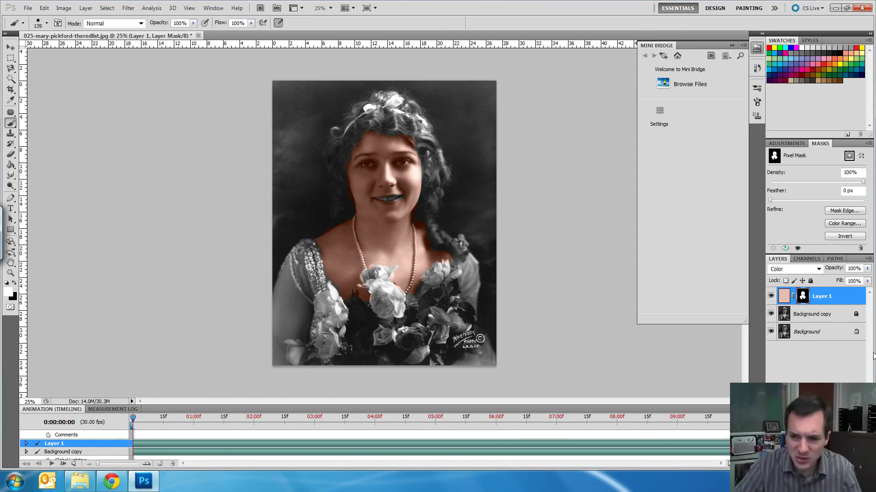
Step: Rename Layer 1 as skin
double_click(822, 298)
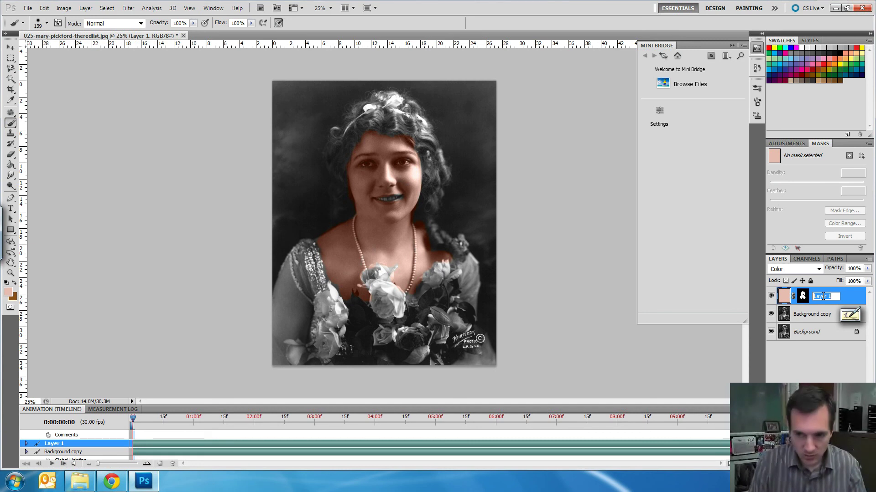
text(skin)
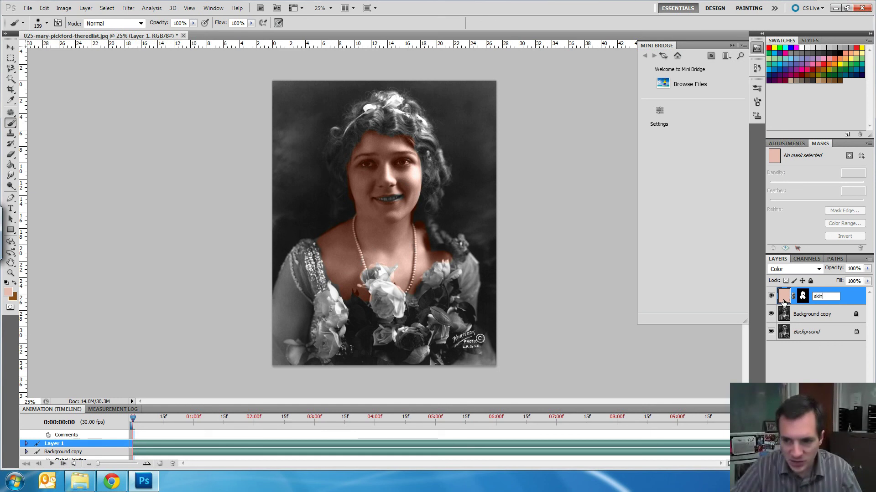
click(807, 310)
click(803, 297)
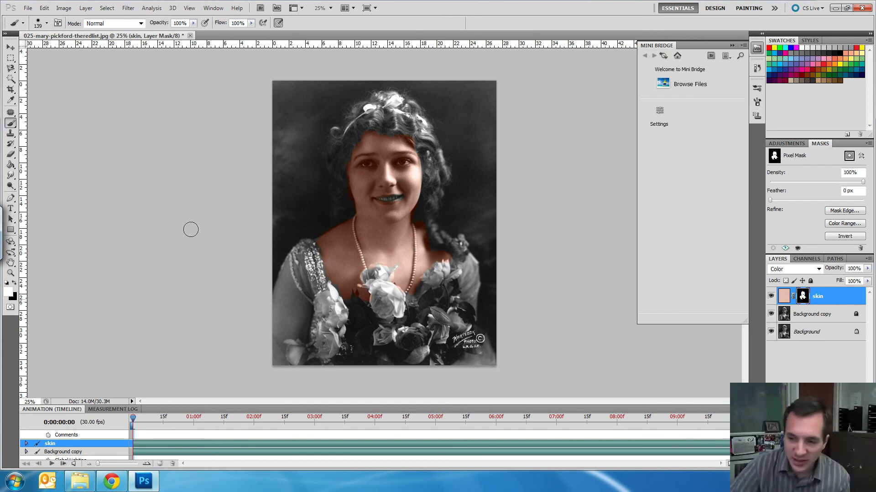
click(787, 297)
click(803, 299)
click(785, 297)
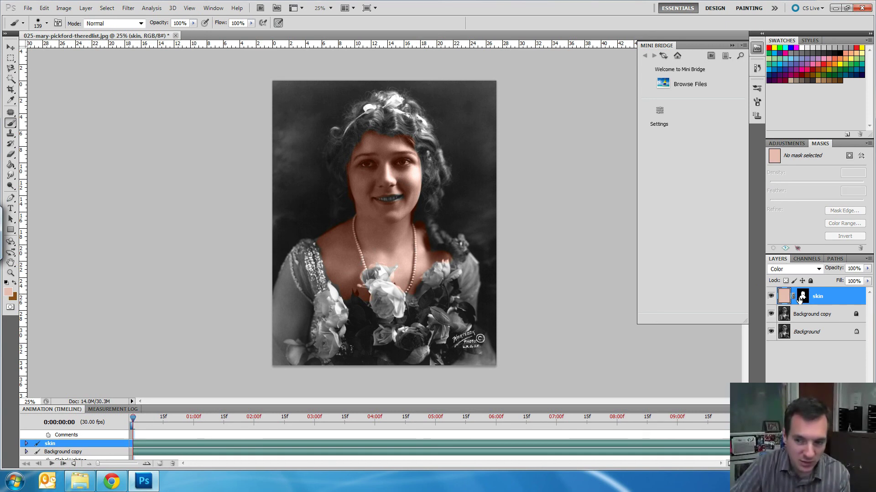
click(799, 300)
Step: Adjust the skin layer's colour fill, not its mask, with Hue/Saturation, setting hue to -1 and saturation to -31
click(784, 298)
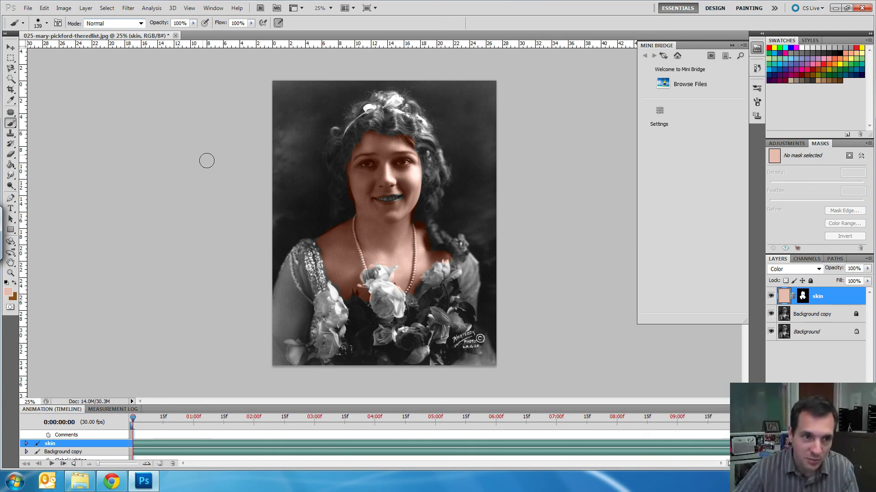
click(85, 8)
mouse_move(66, 9)
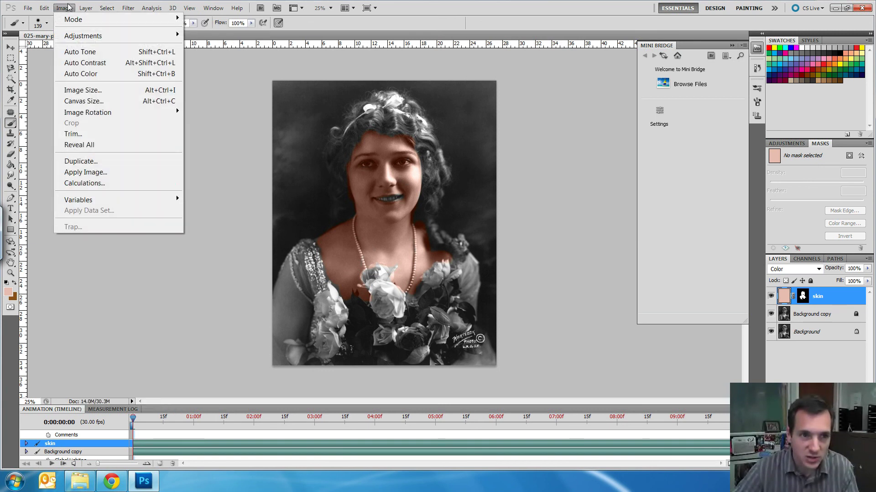
mouse_move(71, 40)
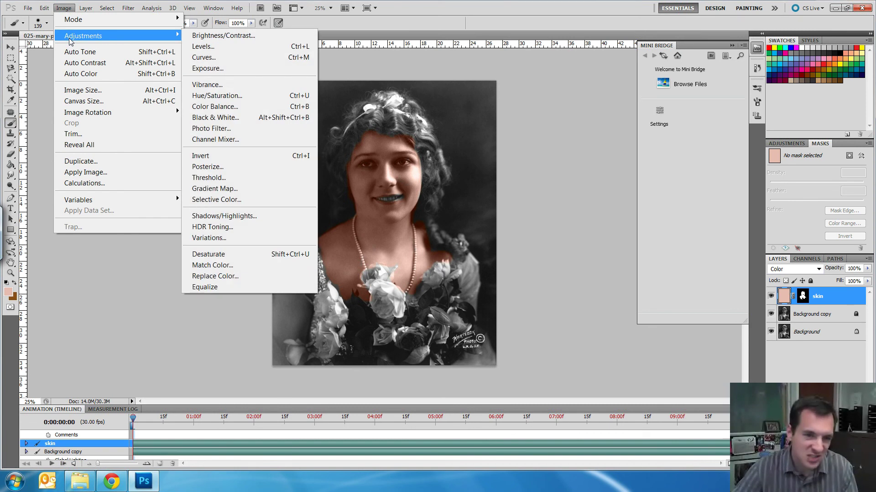
click(263, 101)
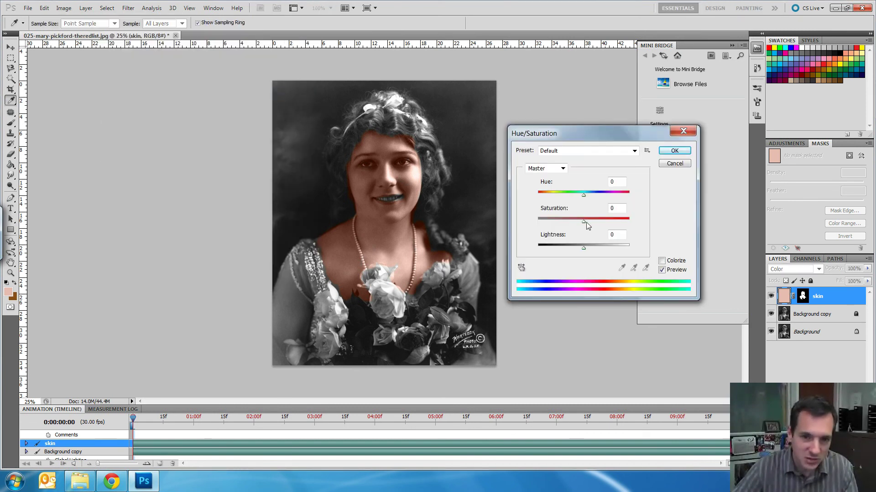
drag(584, 221, 573, 224)
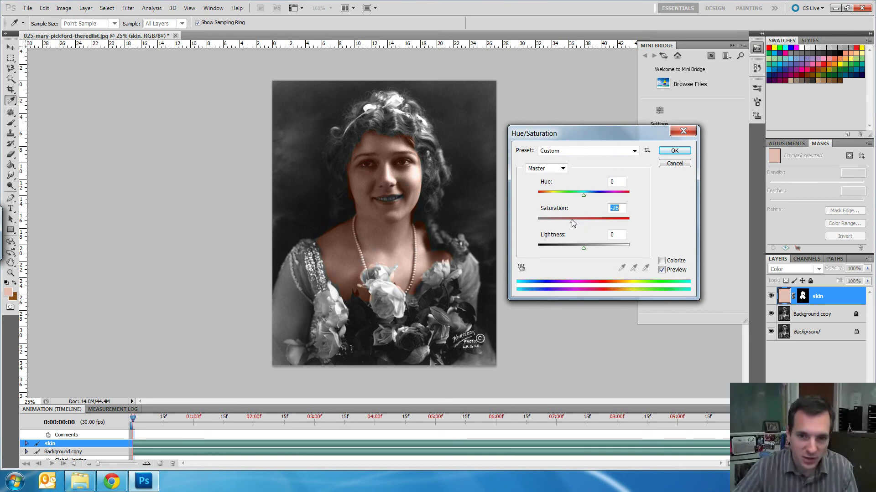
click(583, 196)
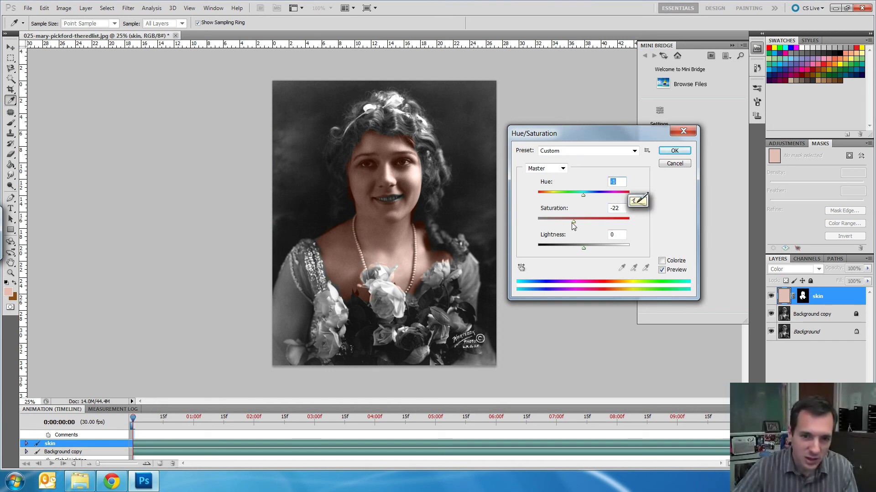
drag(572, 223, 571, 221)
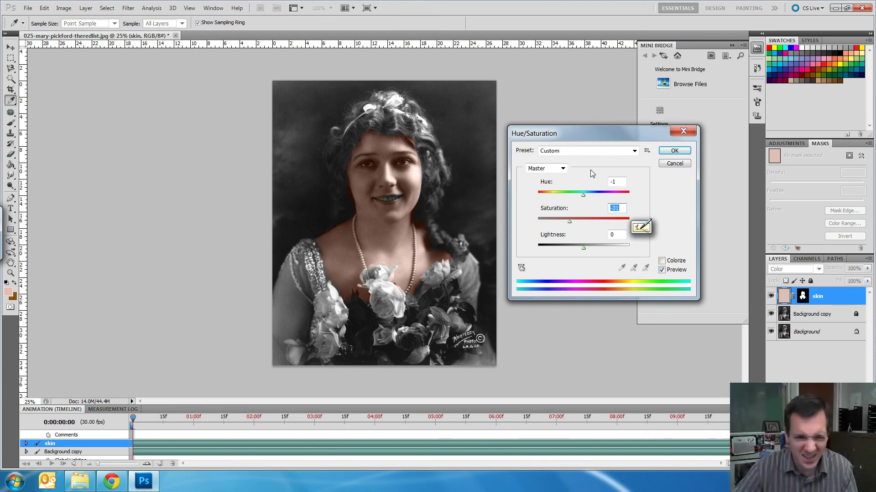
click(668, 149)
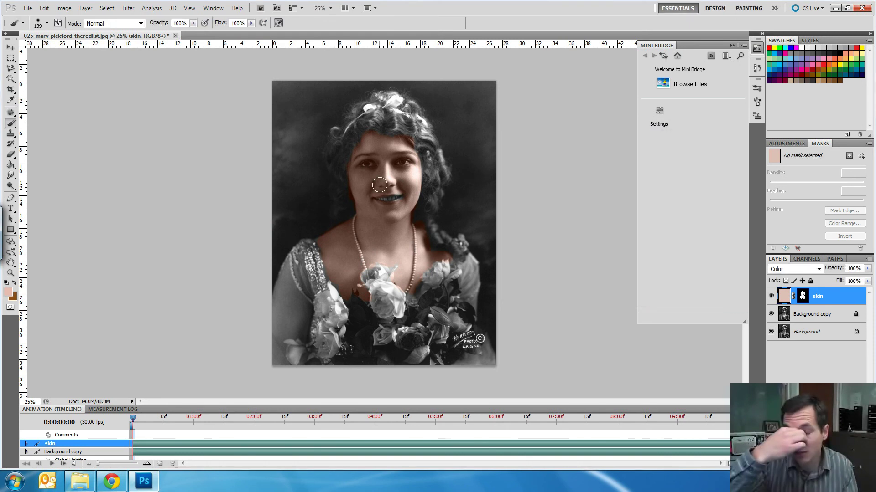